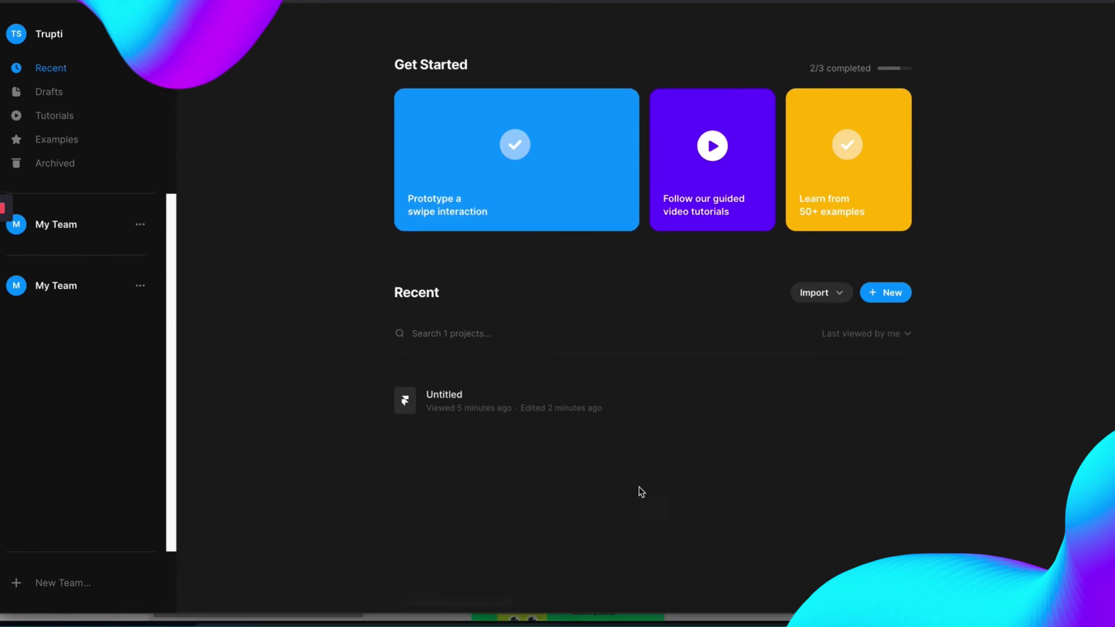
Step: Copy the famlaws Figma design's share link, then return to the Framer dashboard in Chrome
mouse_move(472, 619)
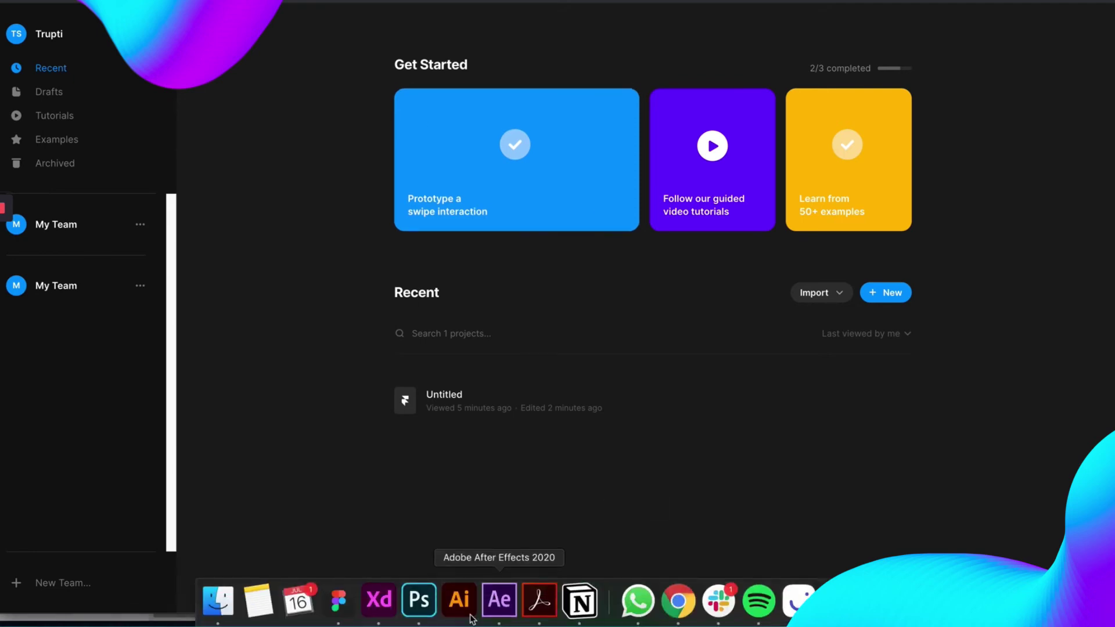
left_click(338, 601)
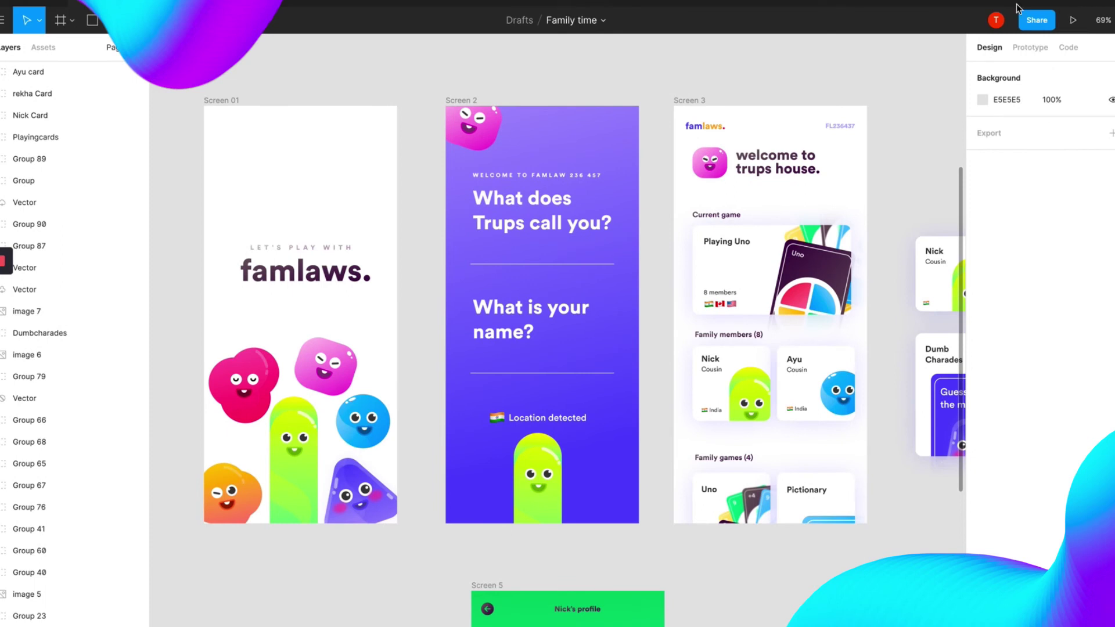
left_click(1026, 21)
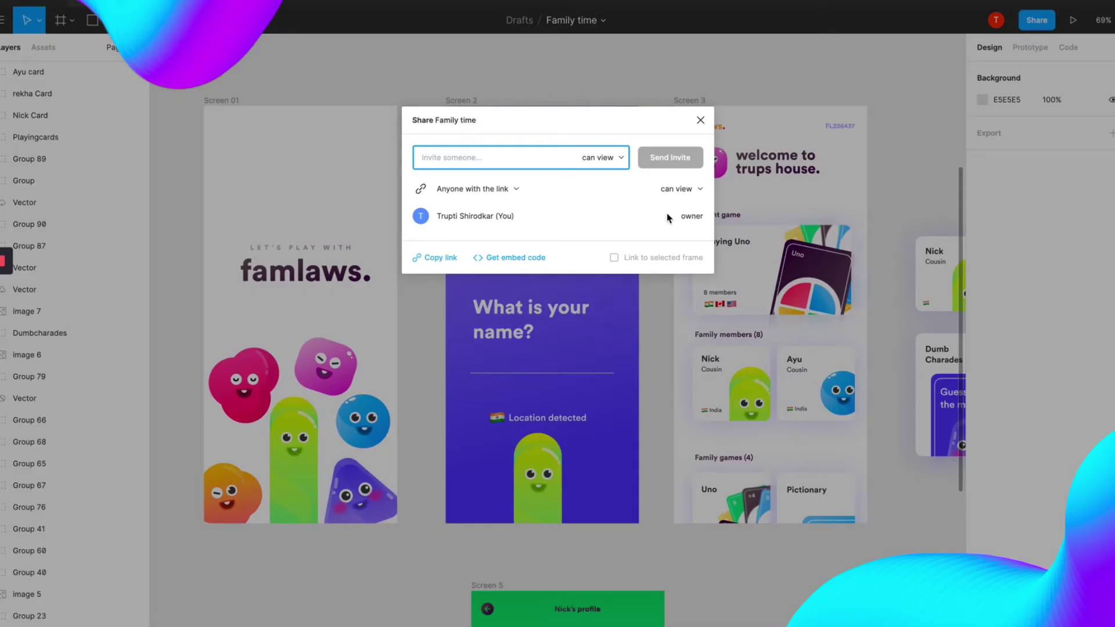
left_click(447, 259)
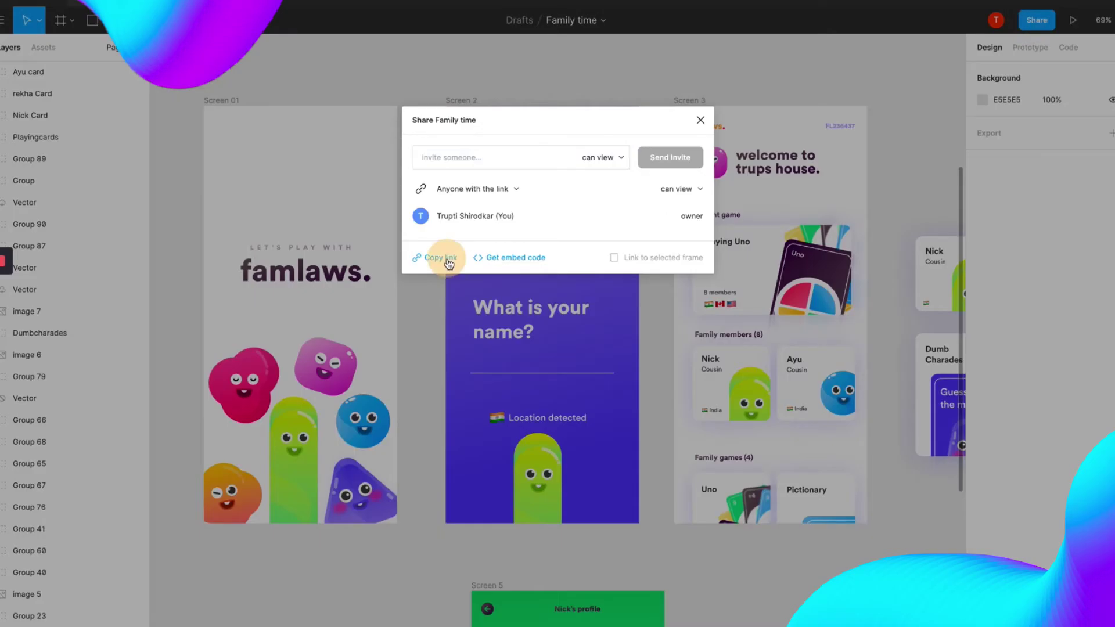
left_click(579, 41)
left_click(677, 624)
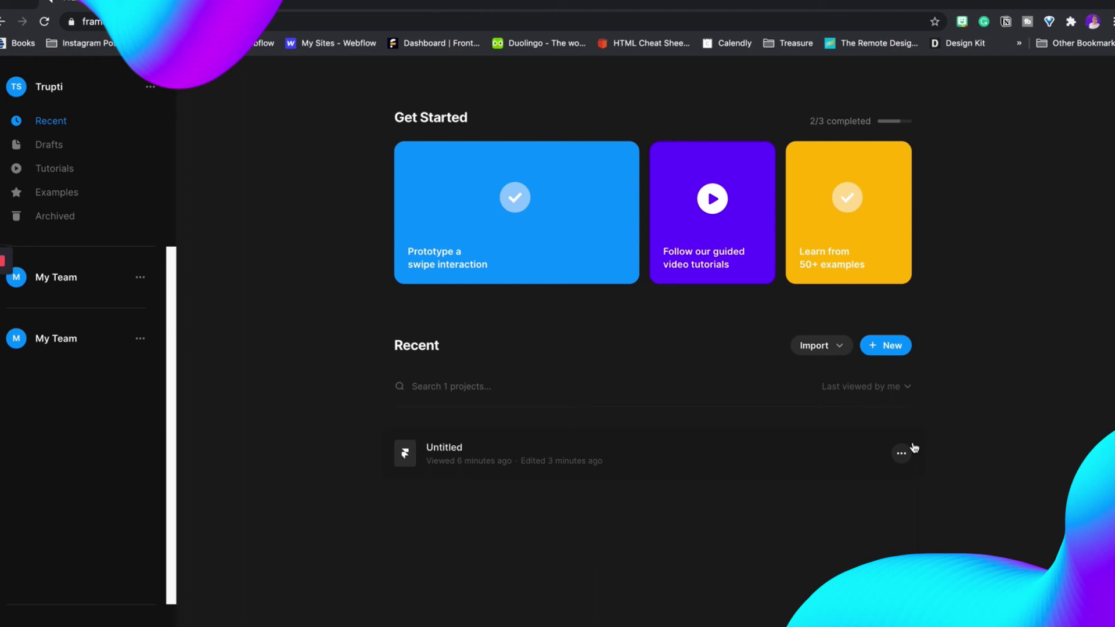
Step: Start a Figma import into a new project in Drafts
left_click(824, 345)
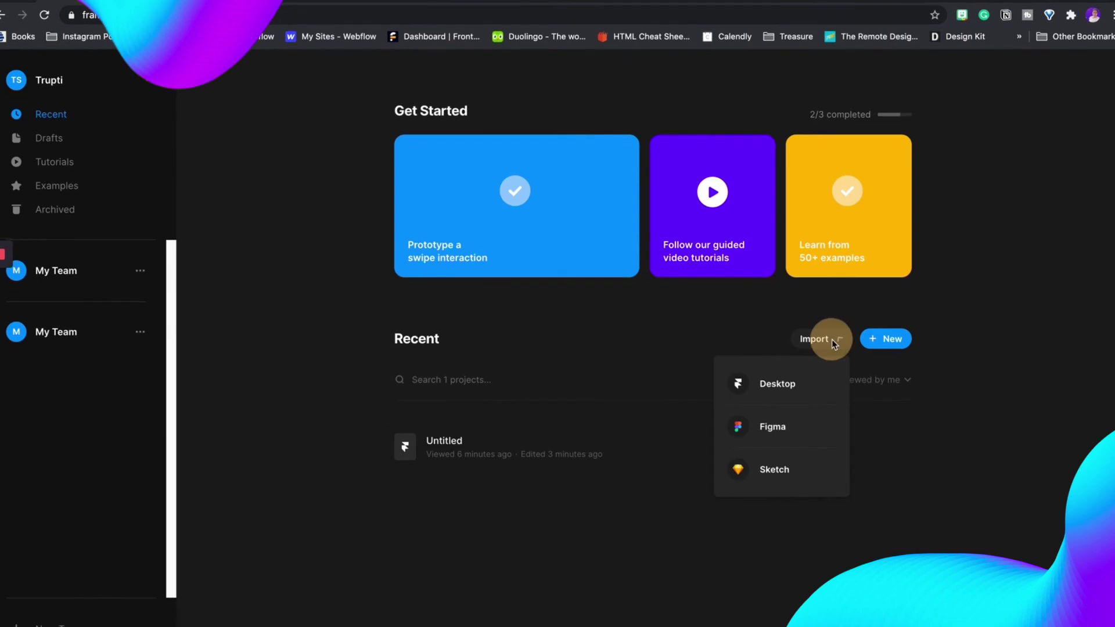
left_click(776, 422)
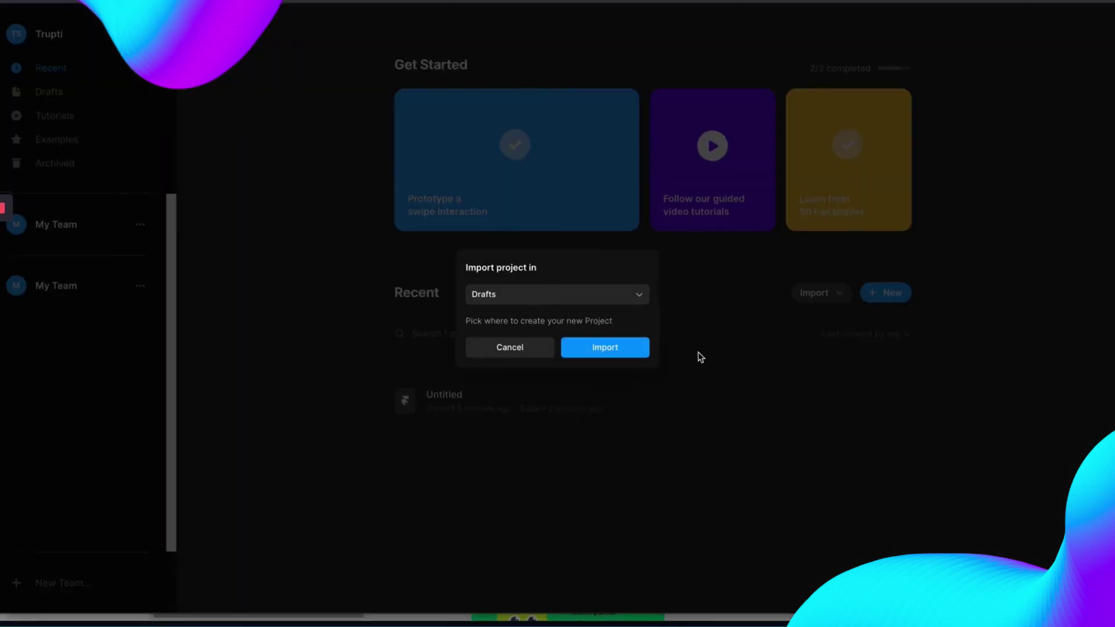
left_click(563, 296)
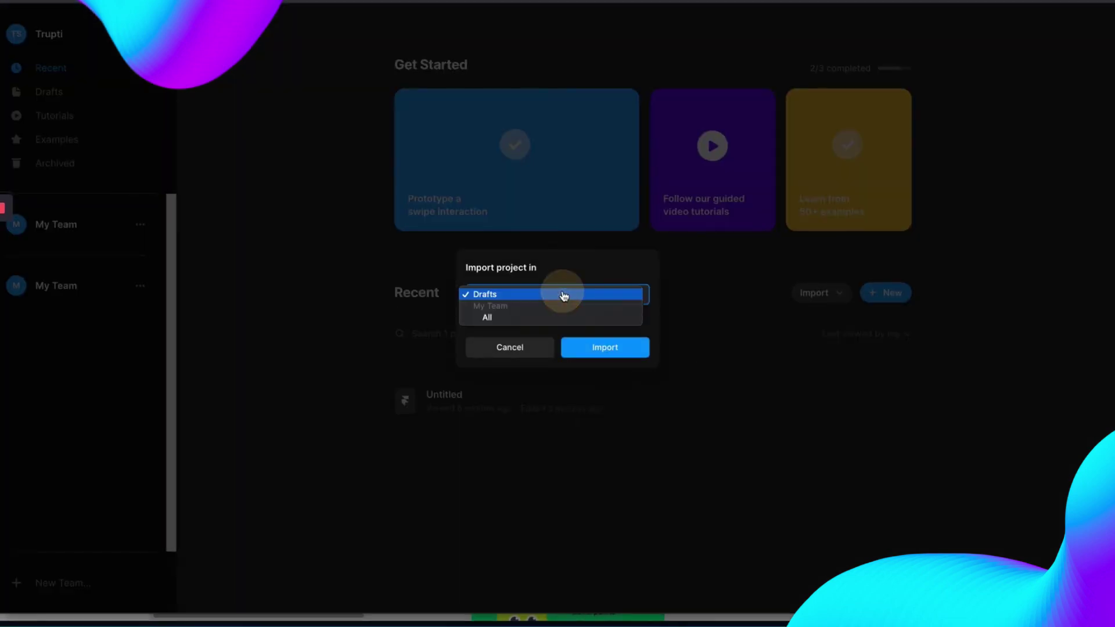
left_click(562, 296)
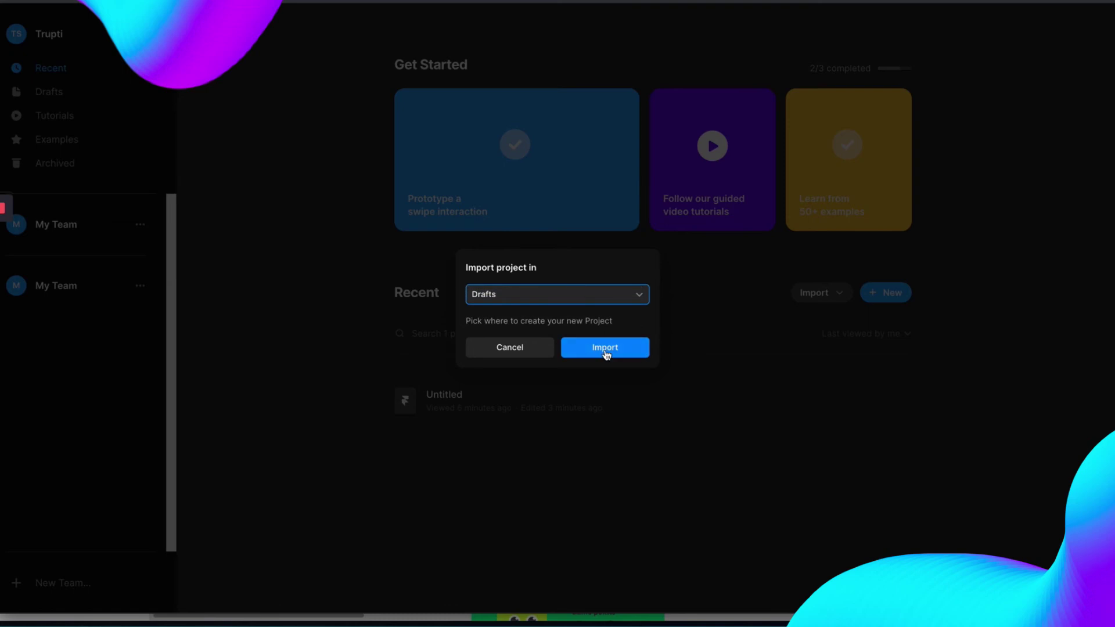
left_click(605, 351)
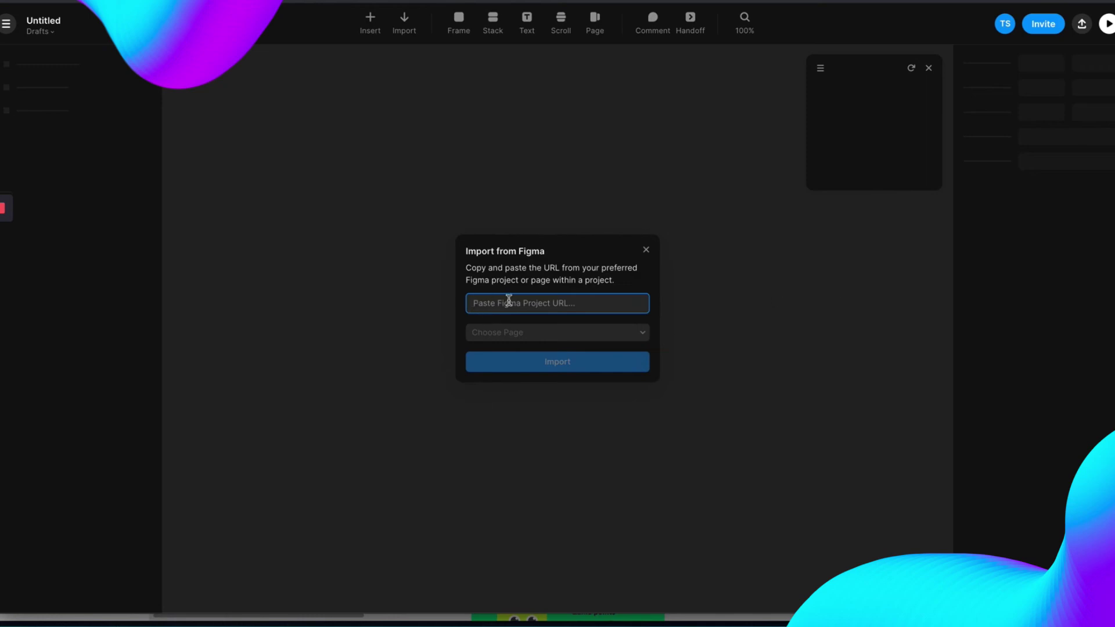
Step: Paste the copied Figma file link and import Page 1 of the design
left_click(594, 300)
key("ctrl+v")
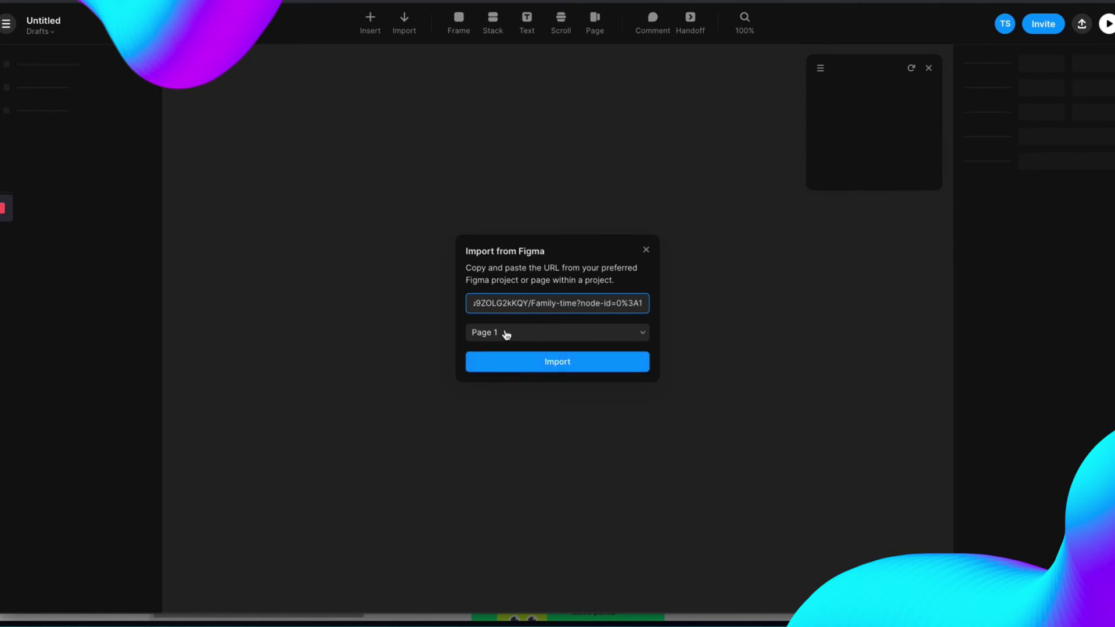
left_click(586, 360)
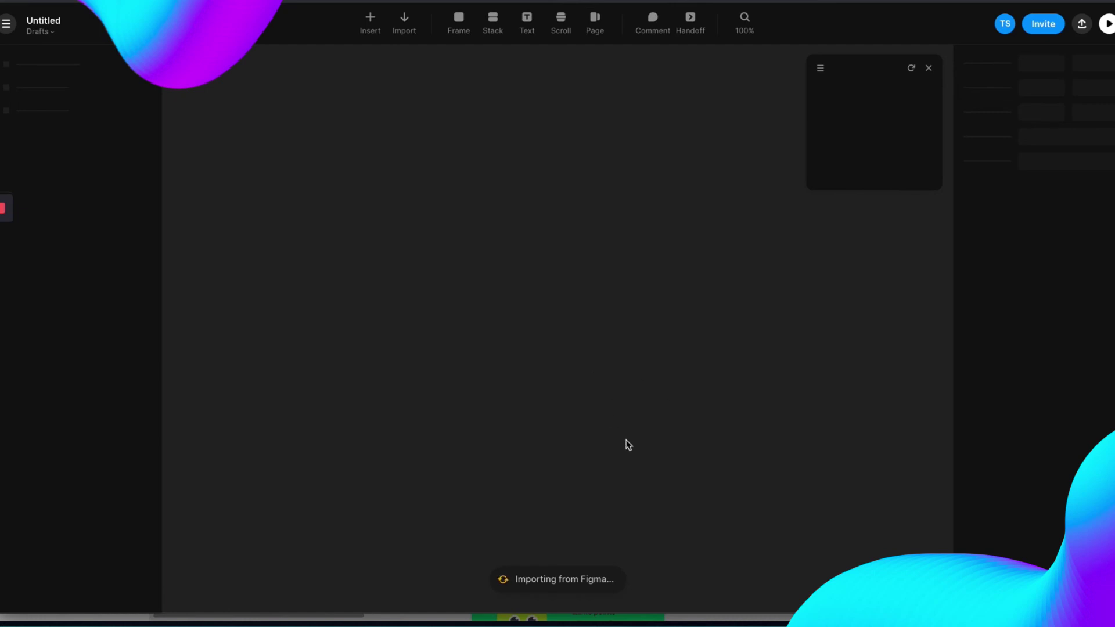
Step: Try deleting the blob artwork over Screen 01's top-left, undoing when Screen 01 disappears too
left_click(476, 413)
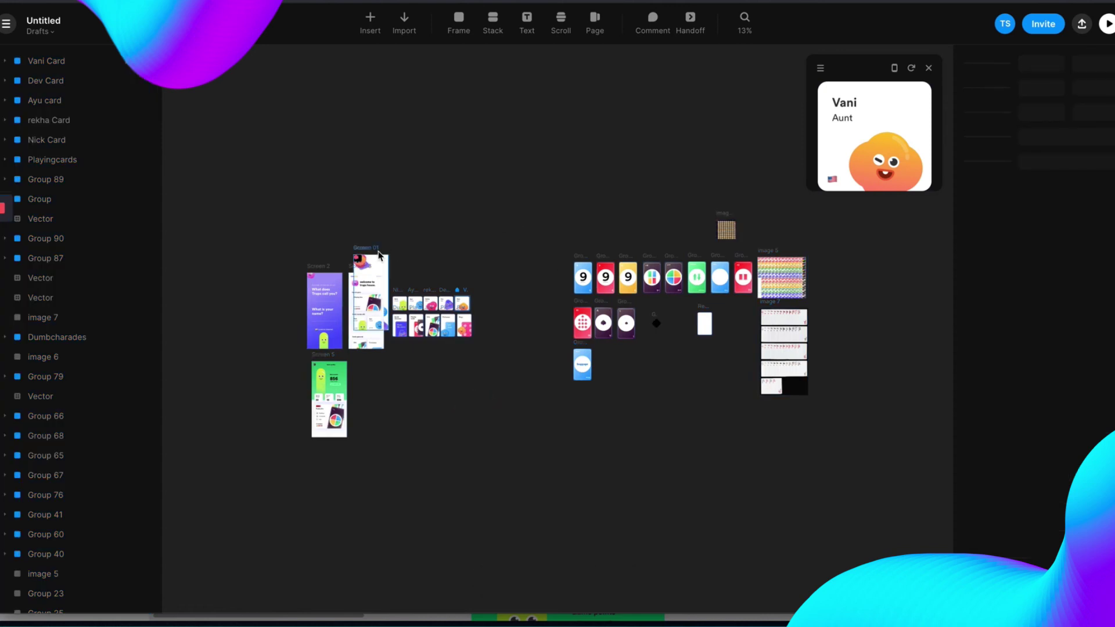
scroll(475, 243, "up", 3)
left_click_drag(514, 250, 464, 247)
key("ctrl+z")
left_click_drag(455, 206, 366, 302)
left_click(354, 206)
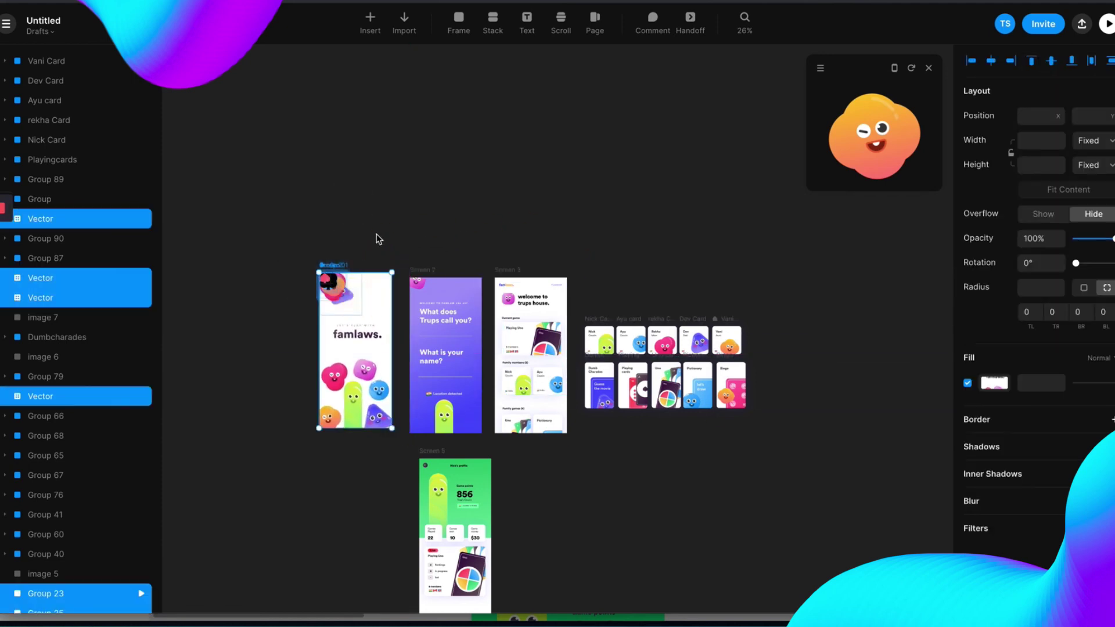
key("Delete")
key("ctrl+z")
Step: Reselect the stray blob group in Screen 01's top-left, keeping the Screen 01 frame intact
scroll(314, 259, "up", 3)
scroll(313, 259, "up", 5)
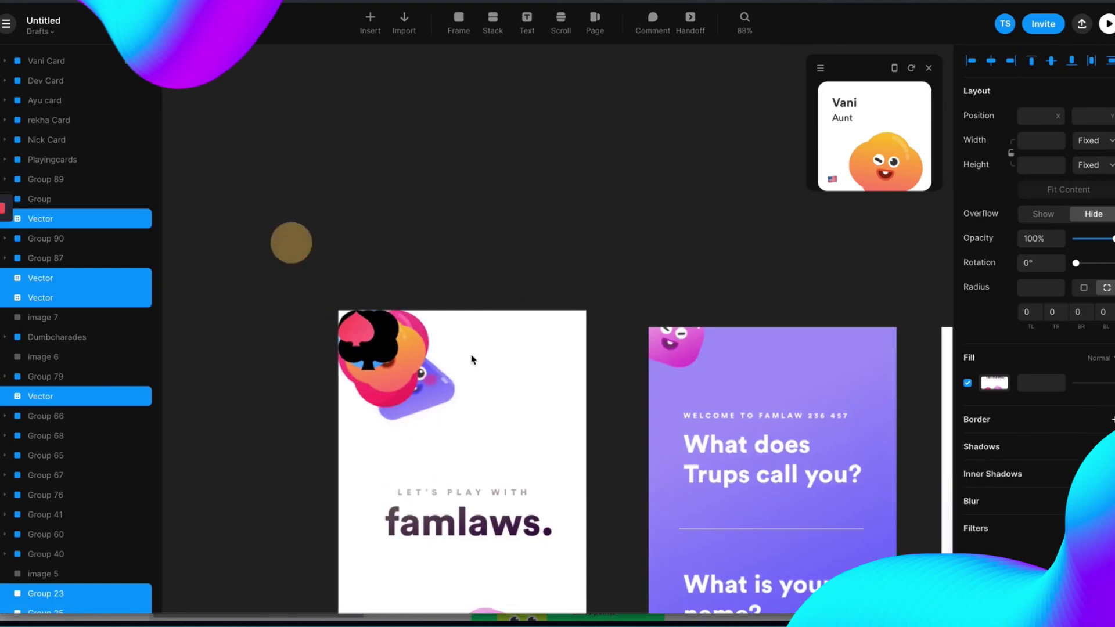
left_click_drag(605, 405, 392, 347)
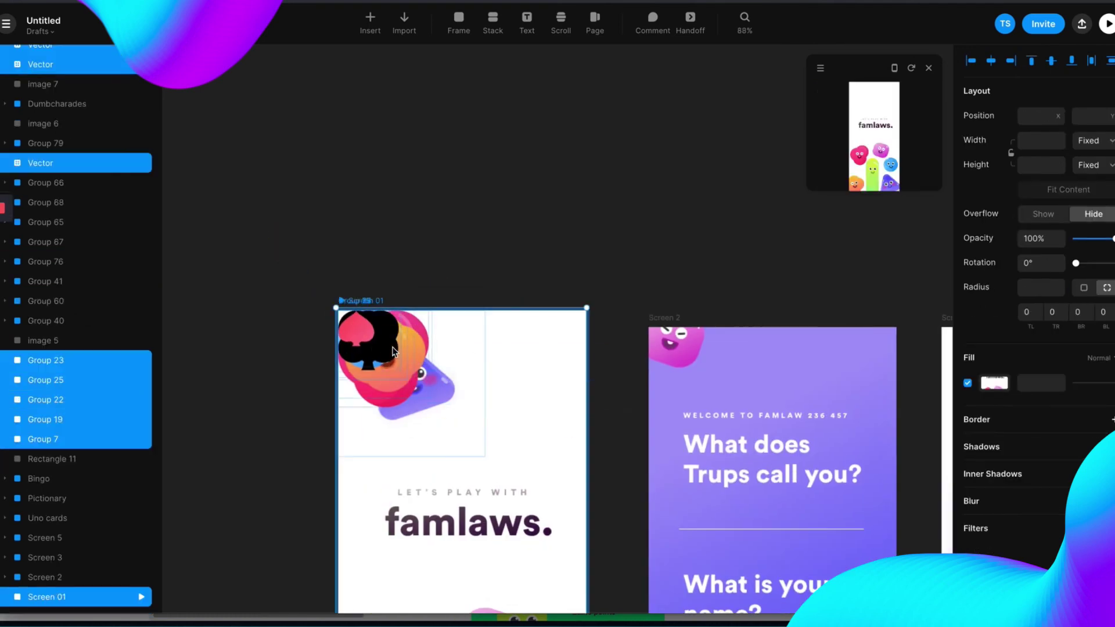
key("Delete")
key("ctrl+z")
left_click_drag(261, 288, 442, 405)
key("Escape")
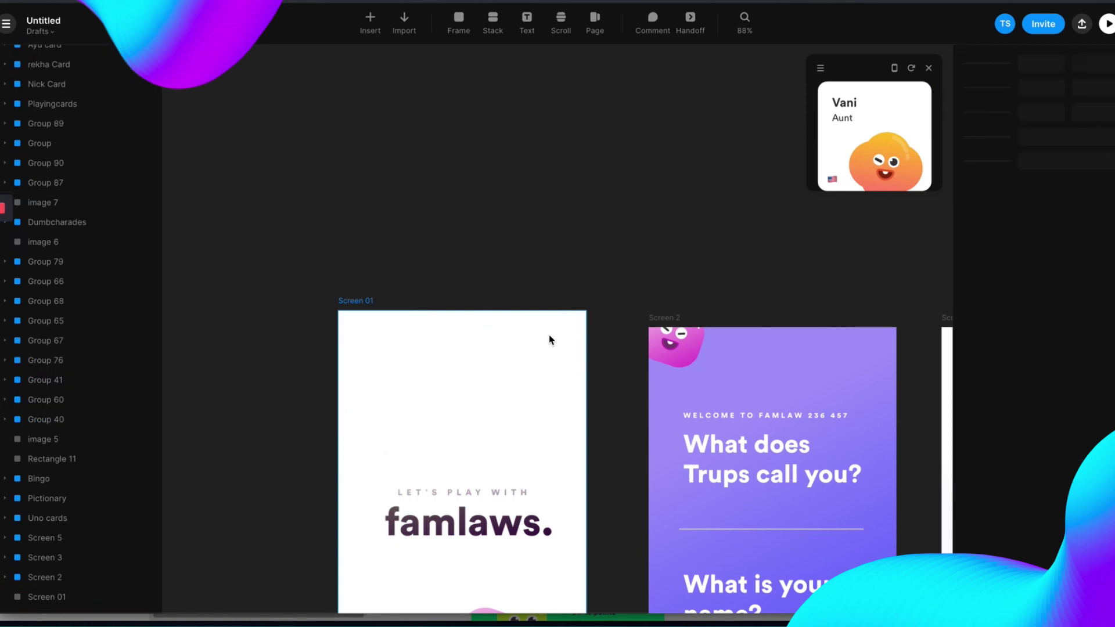
scroll(476, 290, "down", 5)
left_click(427, 296)
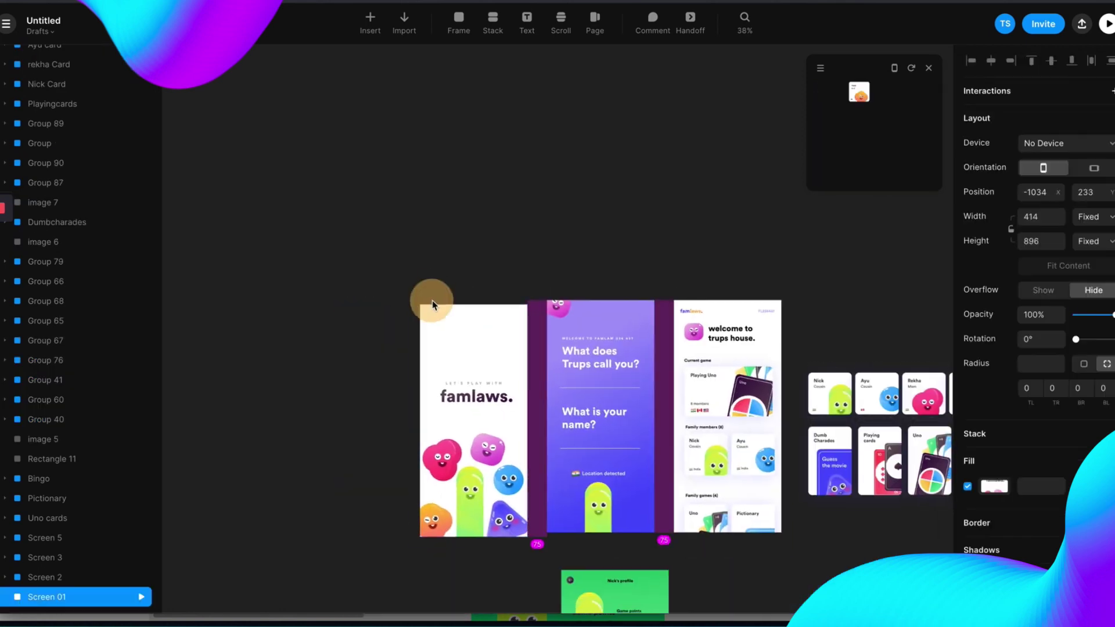
Step: Delete the loose icons, cards and images lying beside the screens
scroll(638, 364, "right", 3)
scroll(639, 365, "down", 1)
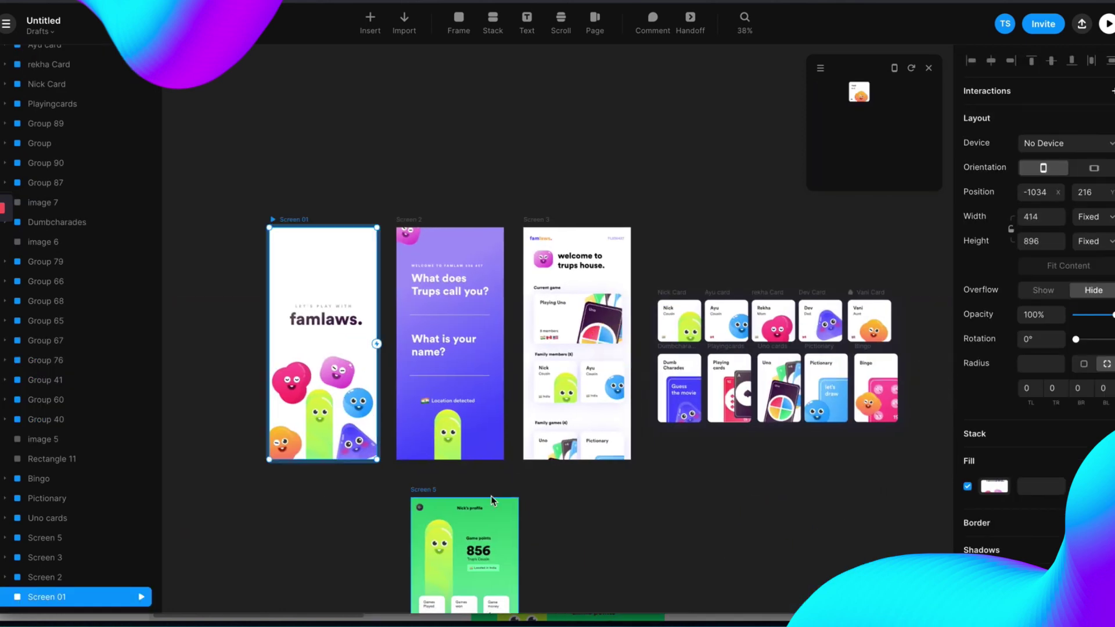
scroll(709, 448, "right", 3)
scroll(710, 449, "down", 2)
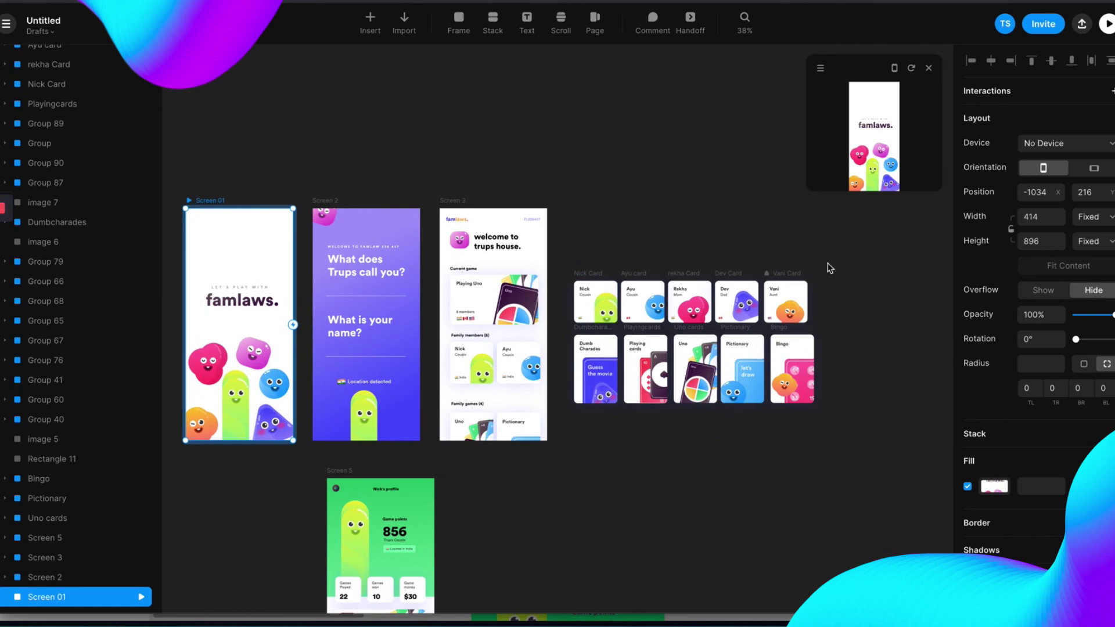
scroll(654, 485, "down", 5)
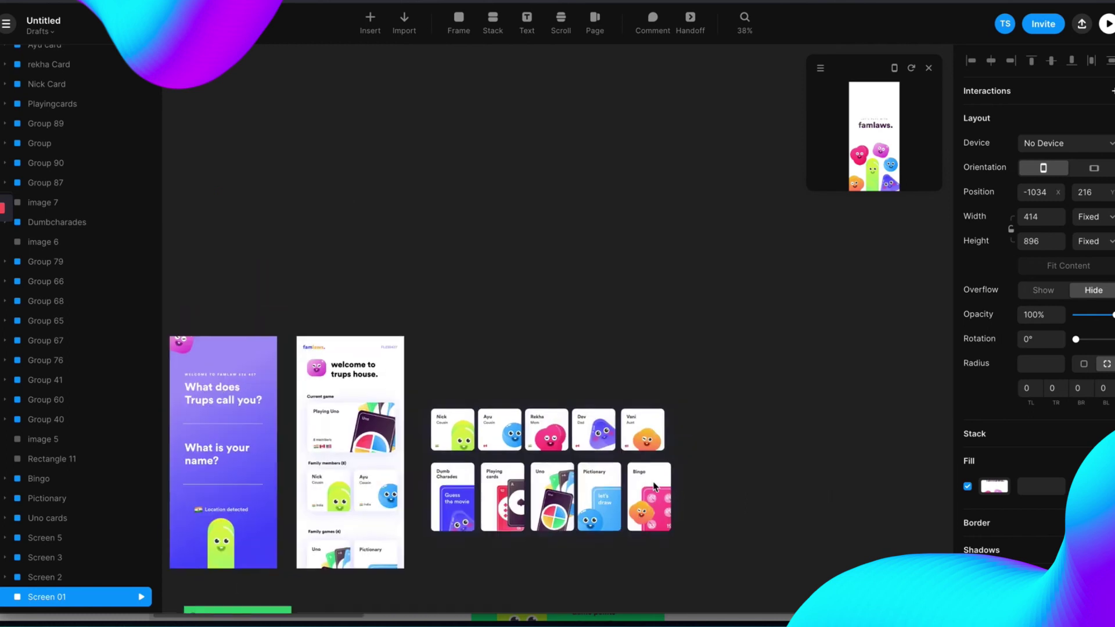
scroll(654, 485, "down", 2)
scroll(619, 438, "right", 3)
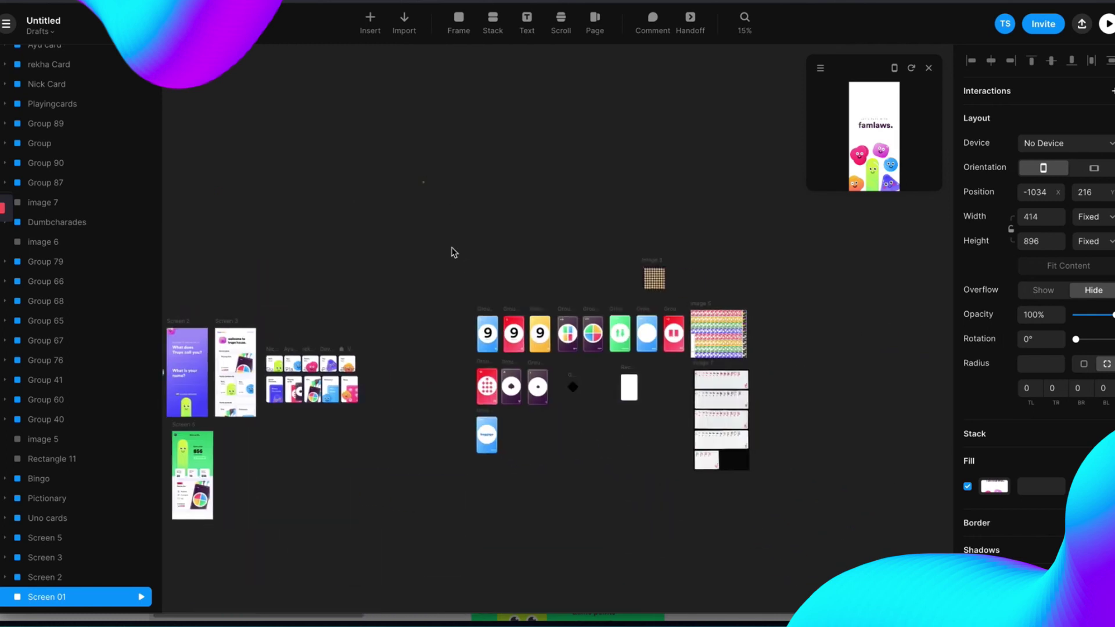
left_click_drag(424, 181, 778, 517)
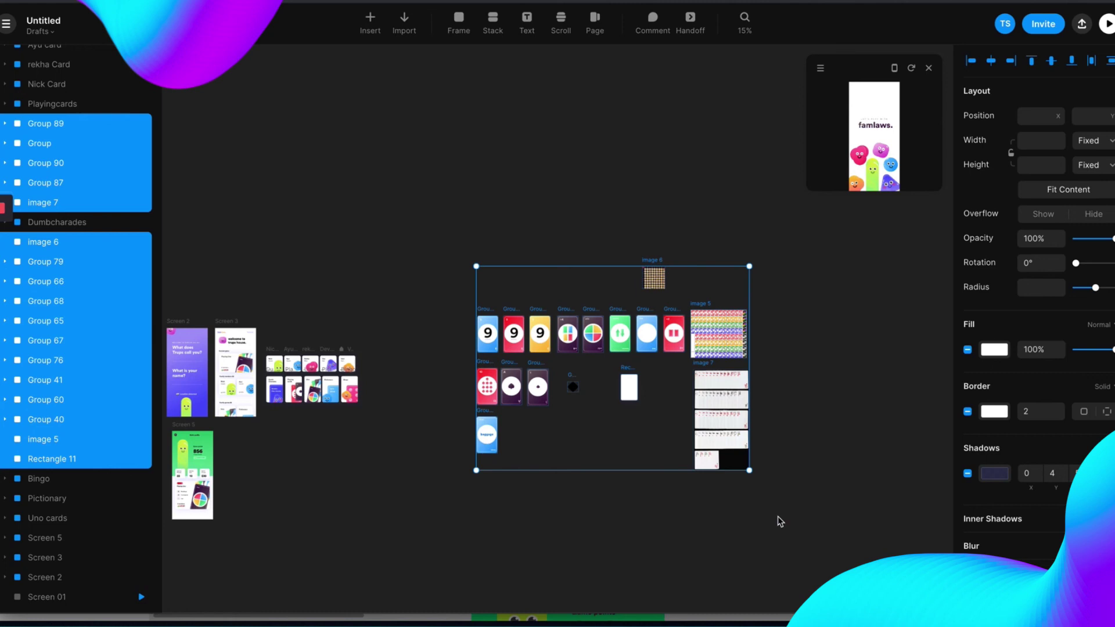
key("Delete")
scroll(777, 517, "left", 8)
scroll(677, 401, "up", 10)
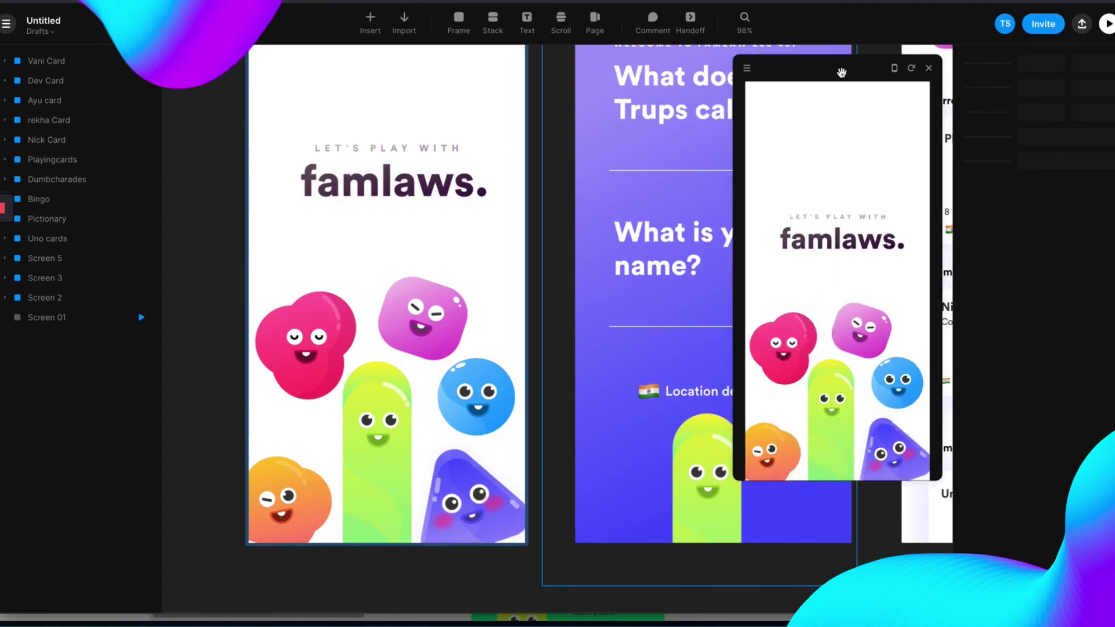
Step: Move the preview window up and enlarge it into a taller phone shape showing Screen 01
left_click_drag(841, 73, 819, 36)
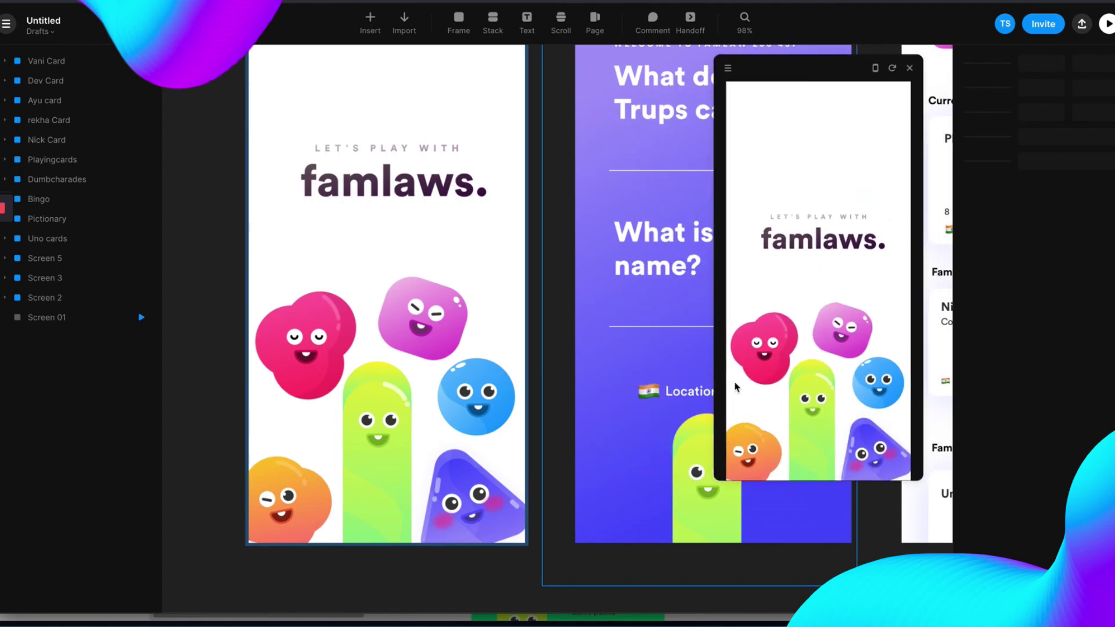
left_click_drag(717, 478, 756, 506)
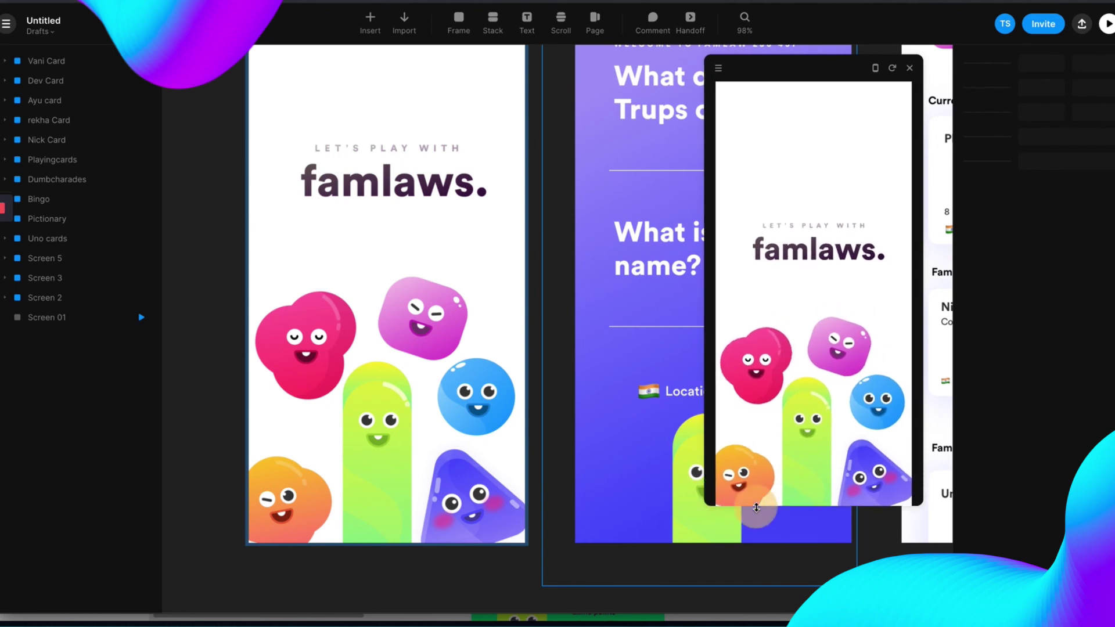
left_click(802, 327)
left_click(802, 326)
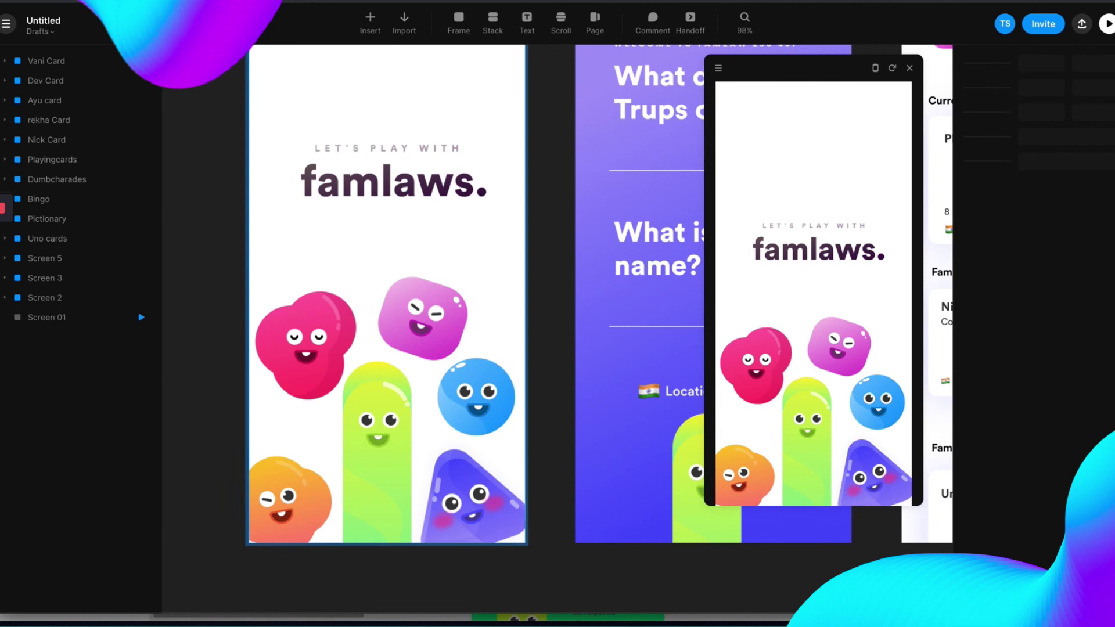
scroll(411, 286, "down", 5)
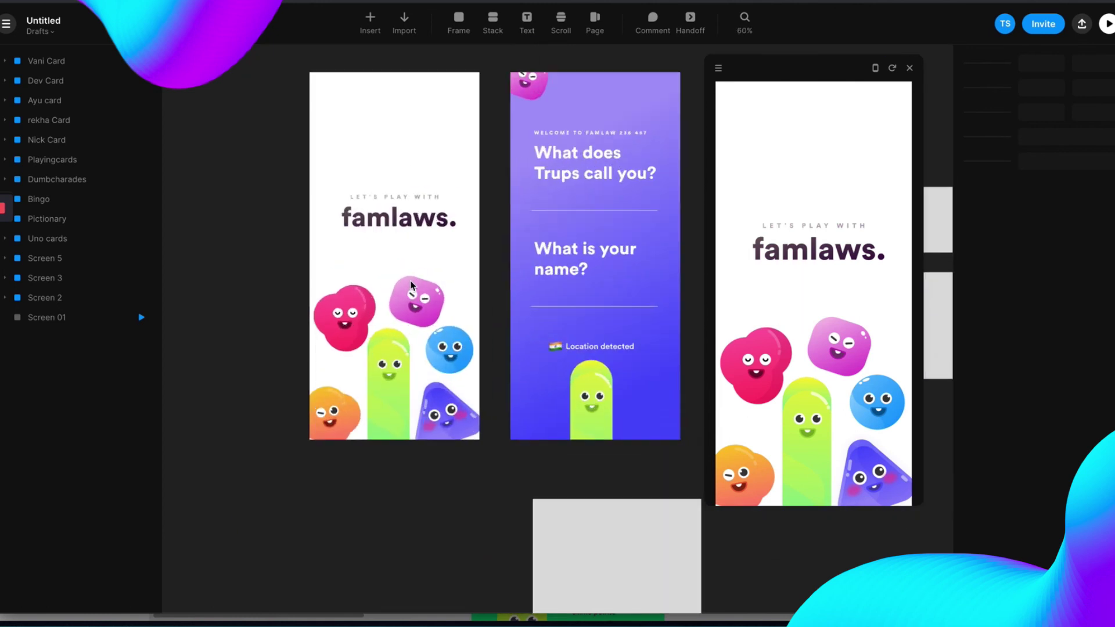
scroll(411, 286, "up", 1)
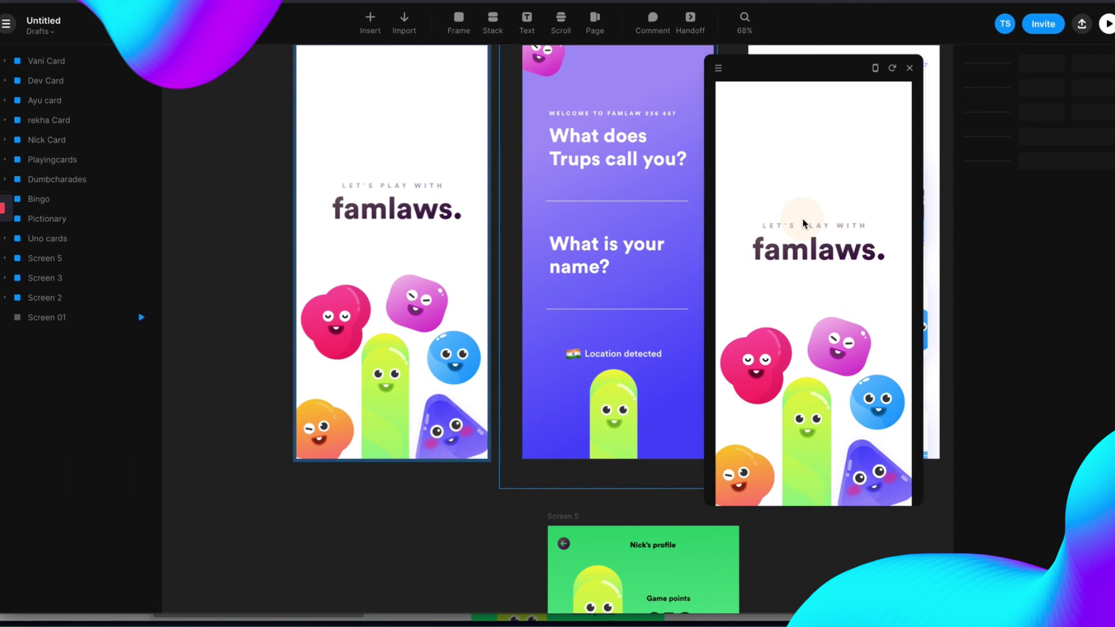
Step: Link Screen 01 to Screen 2 with a tap transition and tap the preview to reach Screen 2
scroll(316, 217, "up", 2)
left_click(413, 180)
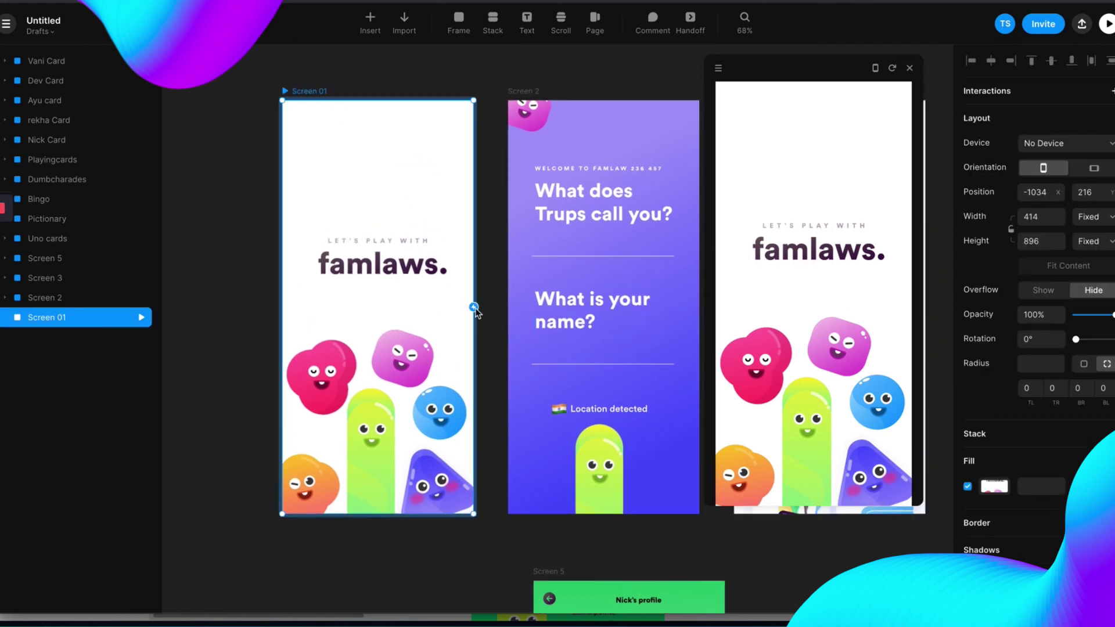
scroll(474, 309, "up", 3)
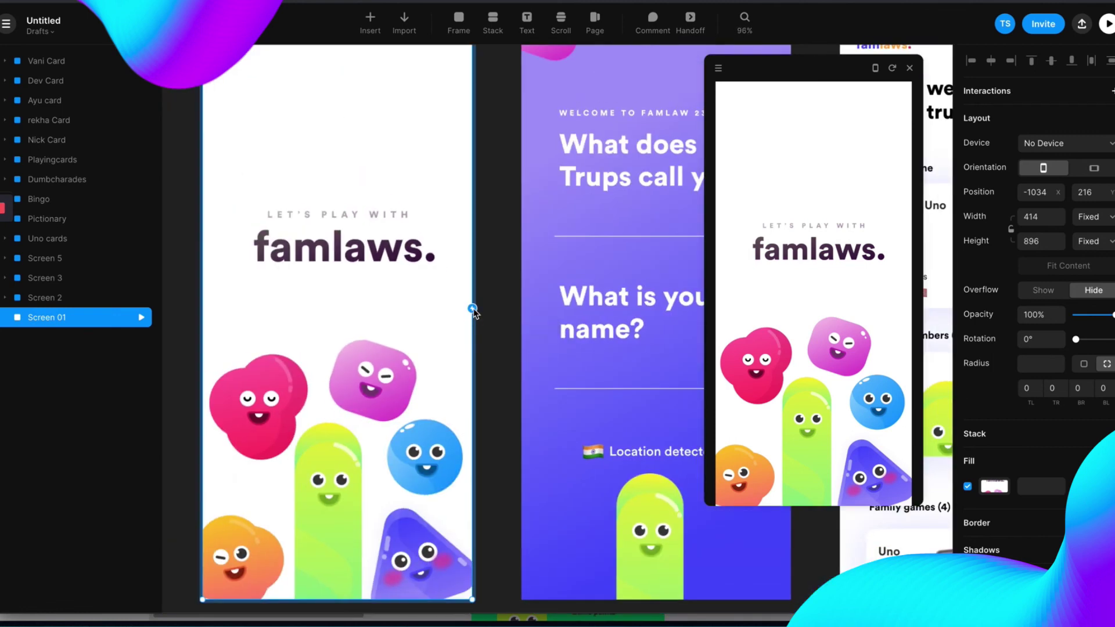
left_click_drag(473, 309, 529, 311)
scroll(535, 344, "down", 5)
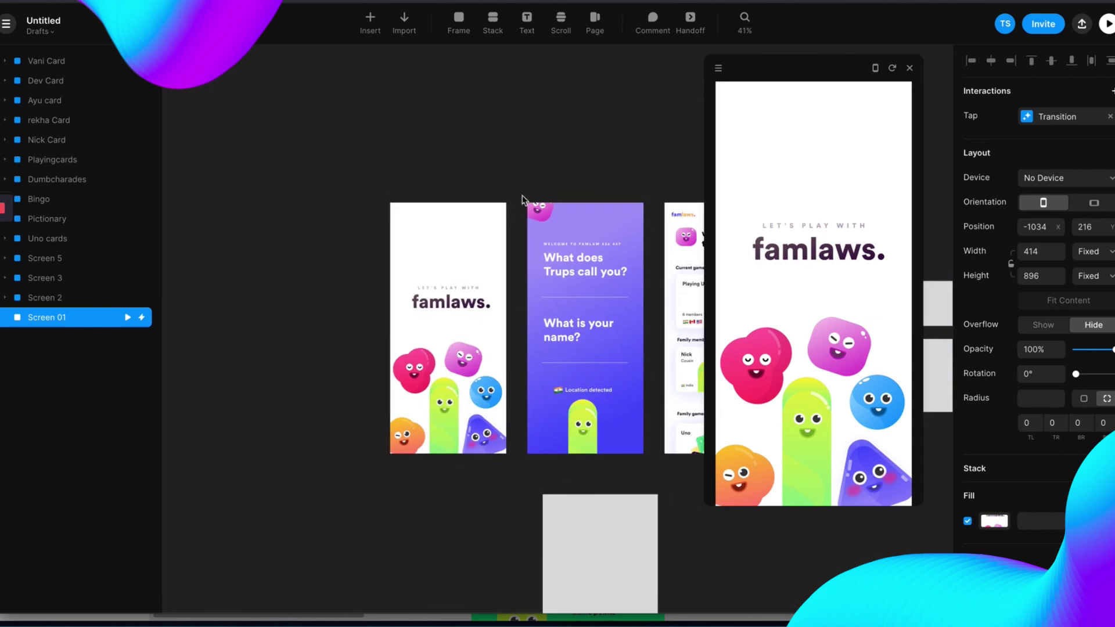
mouse_move(784, 68)
left_mouse_down()
mouse_move(801, 92)
mouse_move(751, 68)
mouse_move(776, 68)
left_mouse_up()
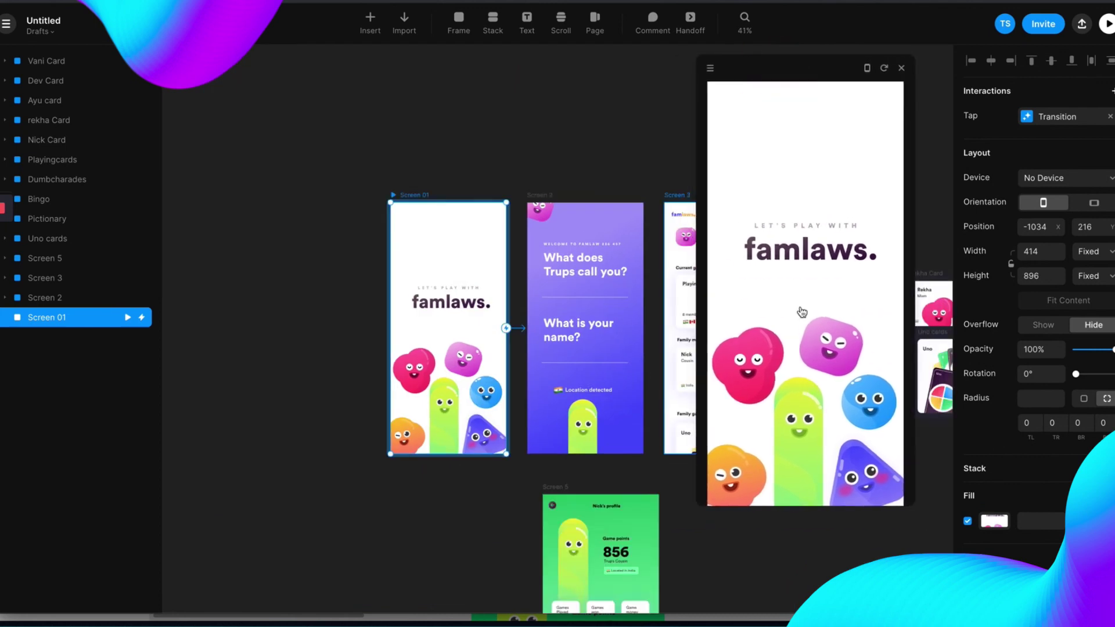
left_click(802, 312)
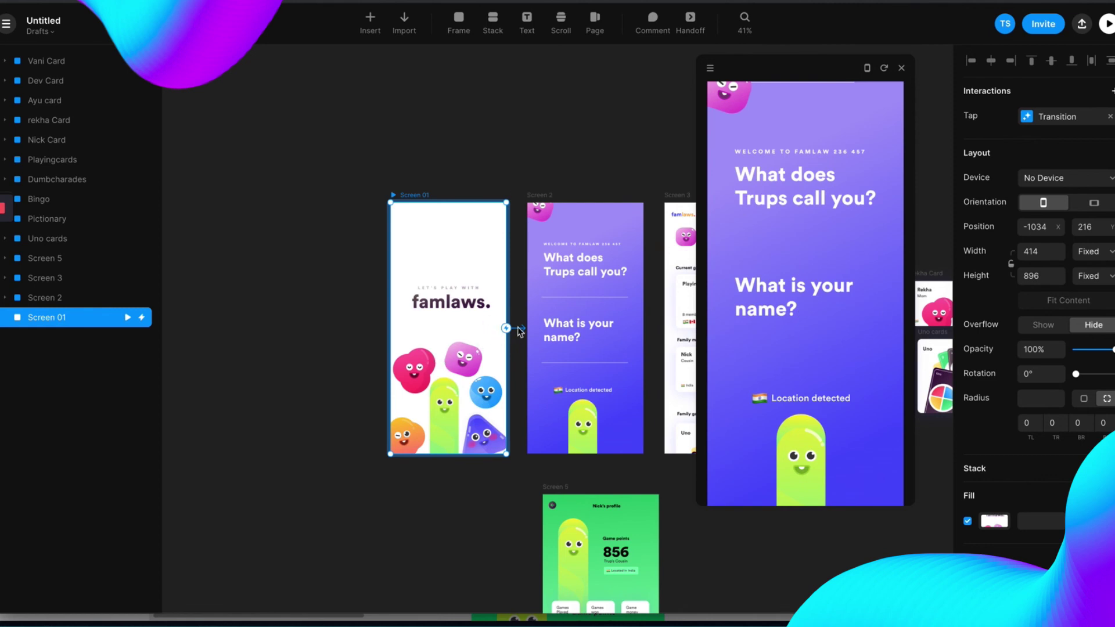
scroll(562, 258, "right", 3)
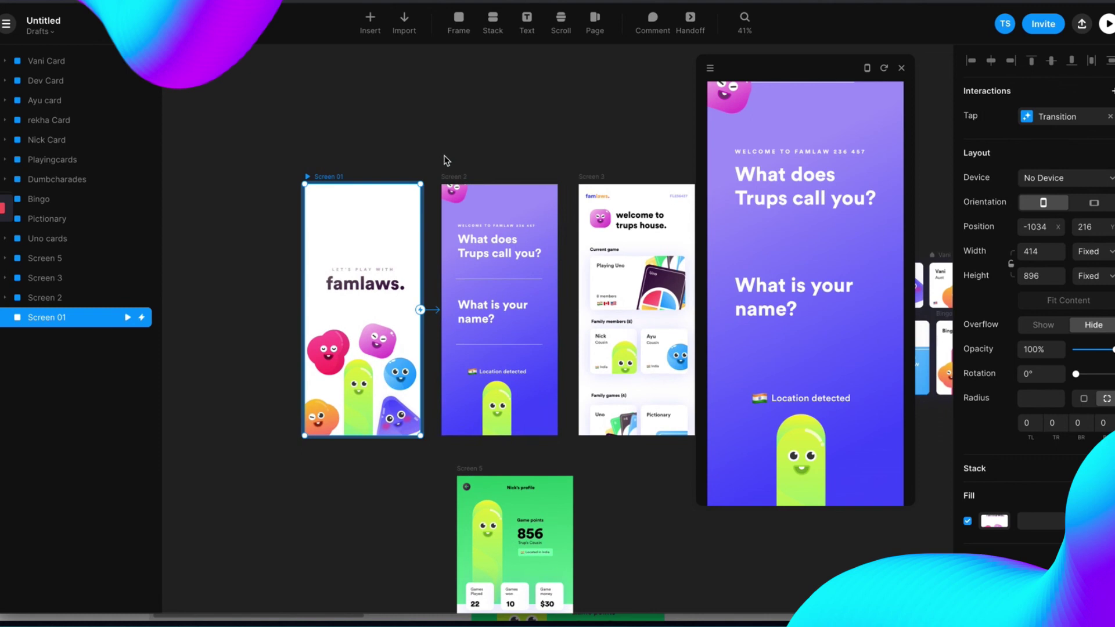
Step: Link Screen 2 to Screen 3 with a tap transition and tap the preview to reach Screen 3
left_click(457, 174)
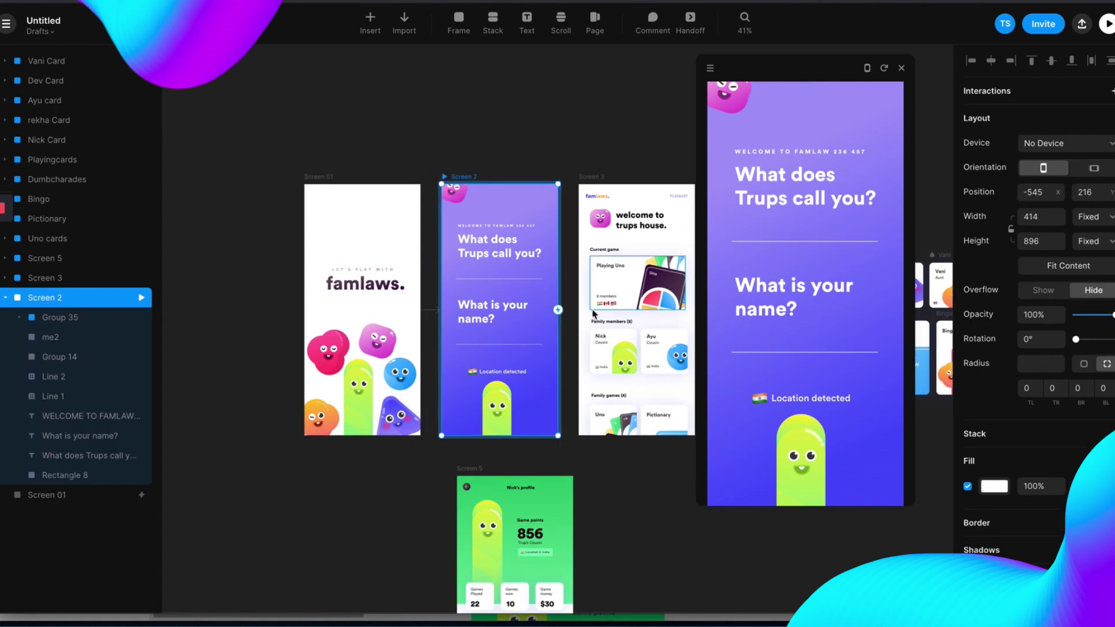
left_click_drag(557, 310, 595, 316)
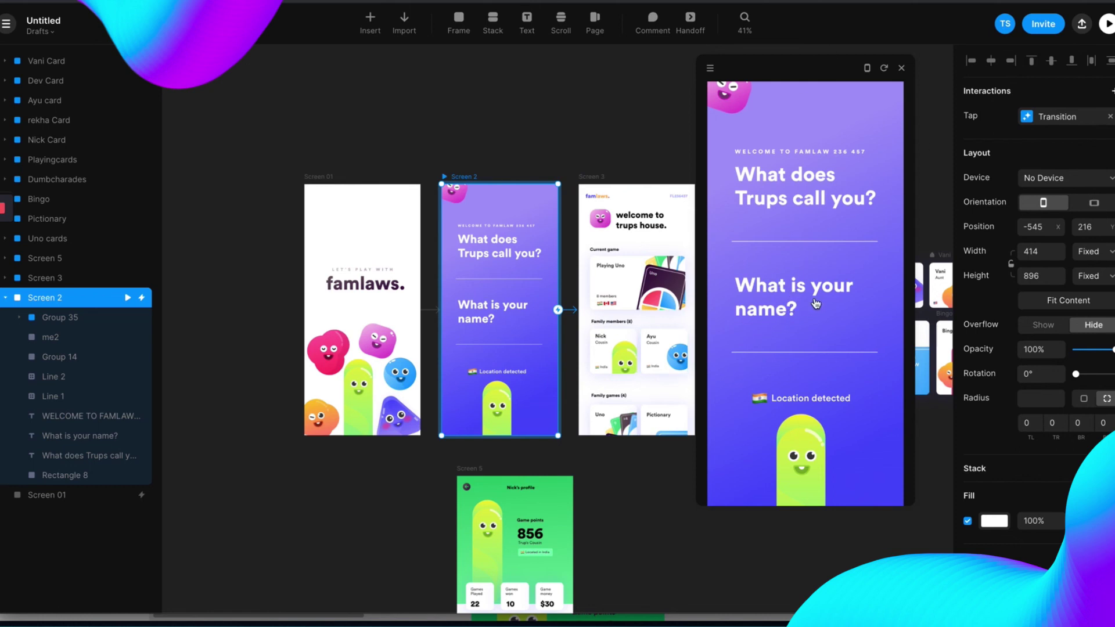
left_click(815, 303)
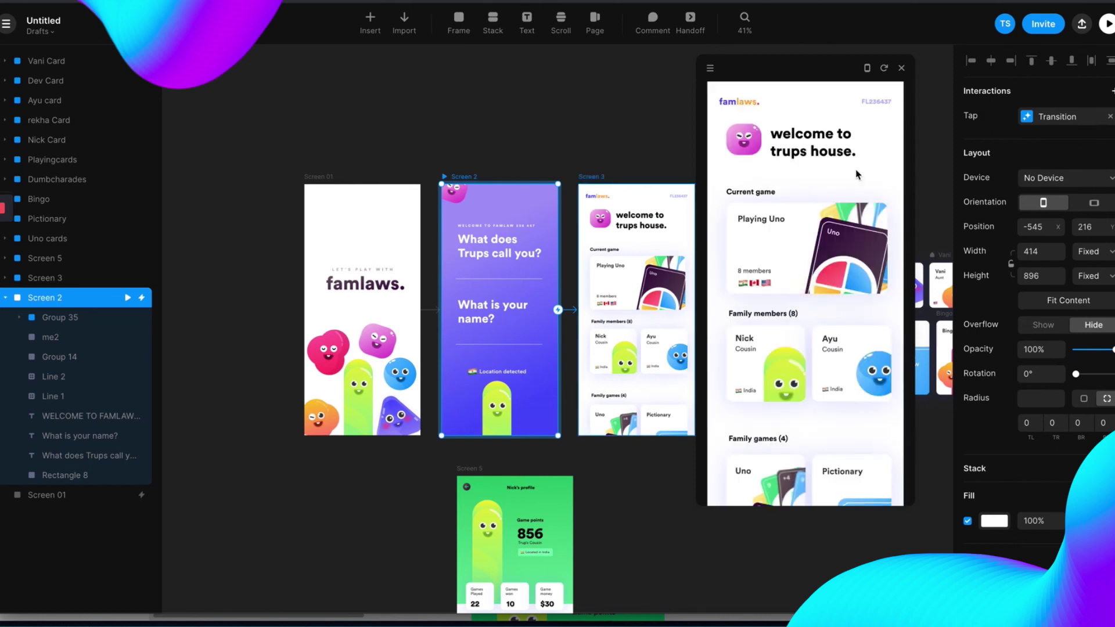
Step: Restart the preview from Screen 01 and tap through Screen 2 to Screen 3
left_click(320, 182)
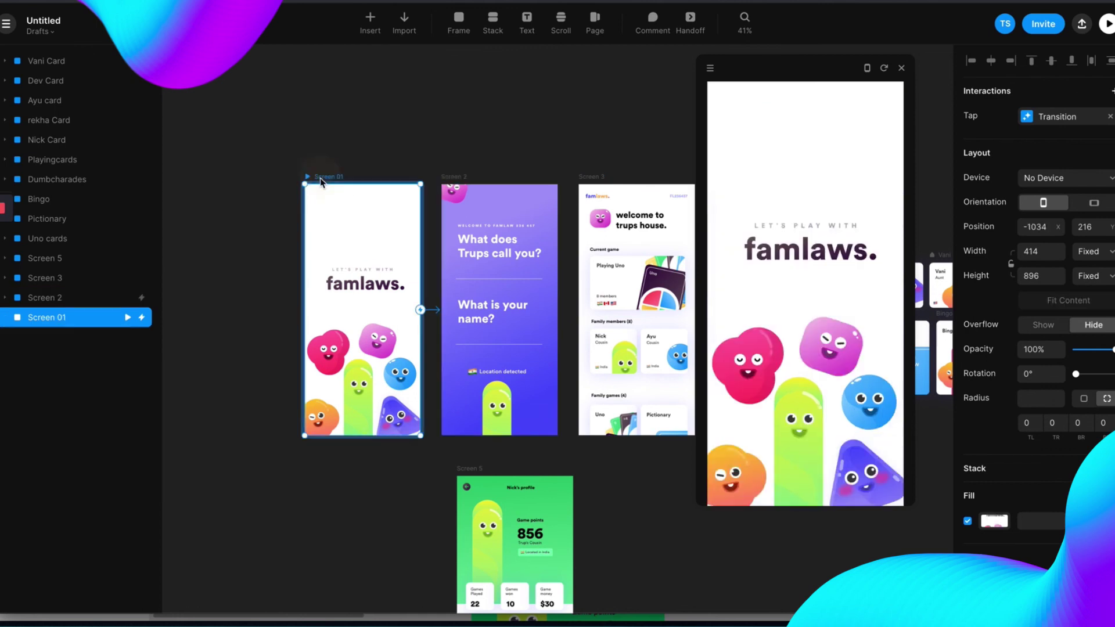
left_click(799, 299)
left_click(800, 299)
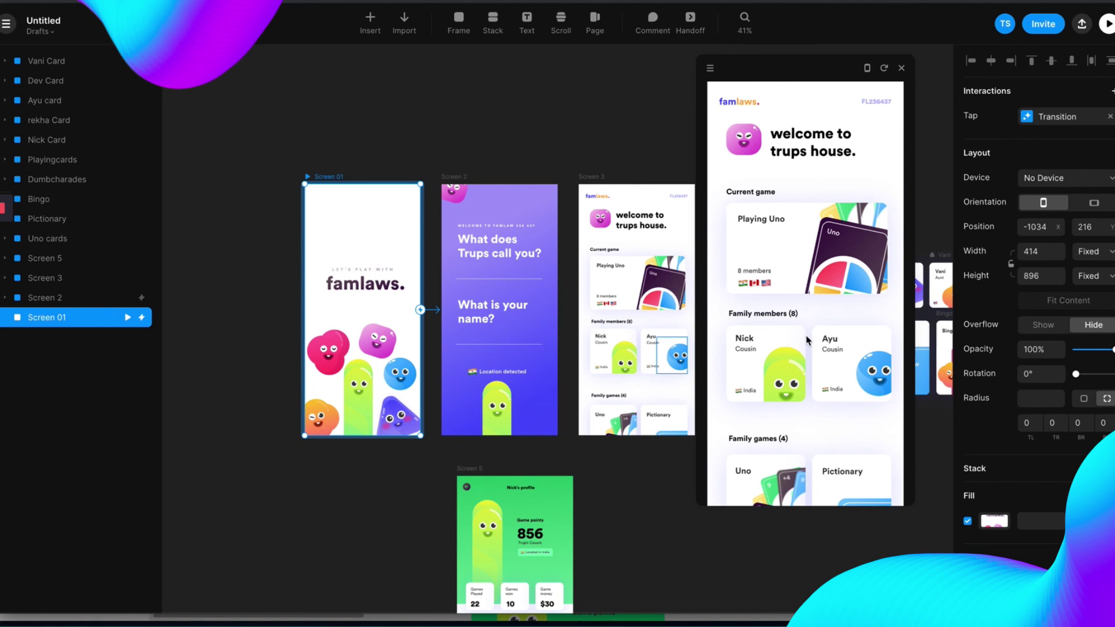
left_click(241, 381)
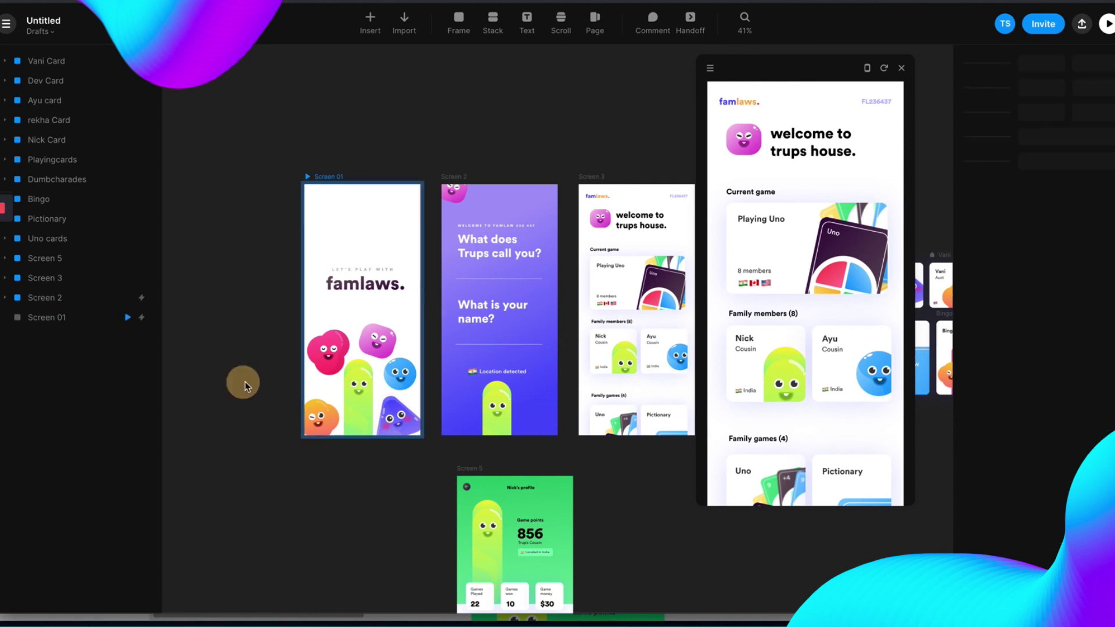
scroll(510, 355, "up", 3)
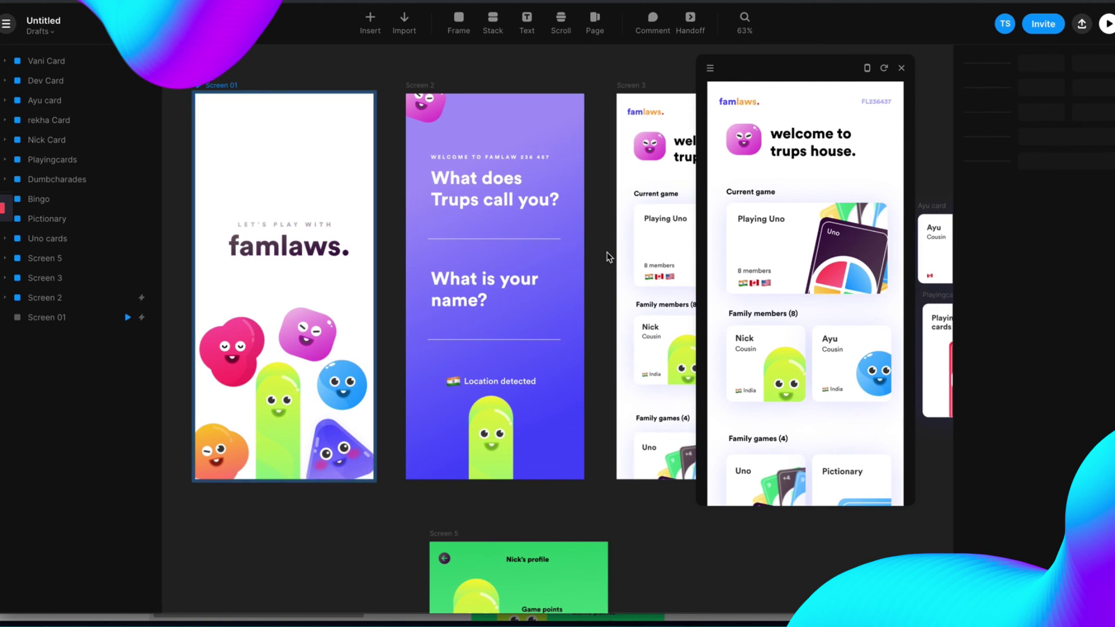
Step: With Screen 2 selected, show Insert's Interactions presets including Link, Modal, Overlay, Scroll and Page
left_click(426, 85)
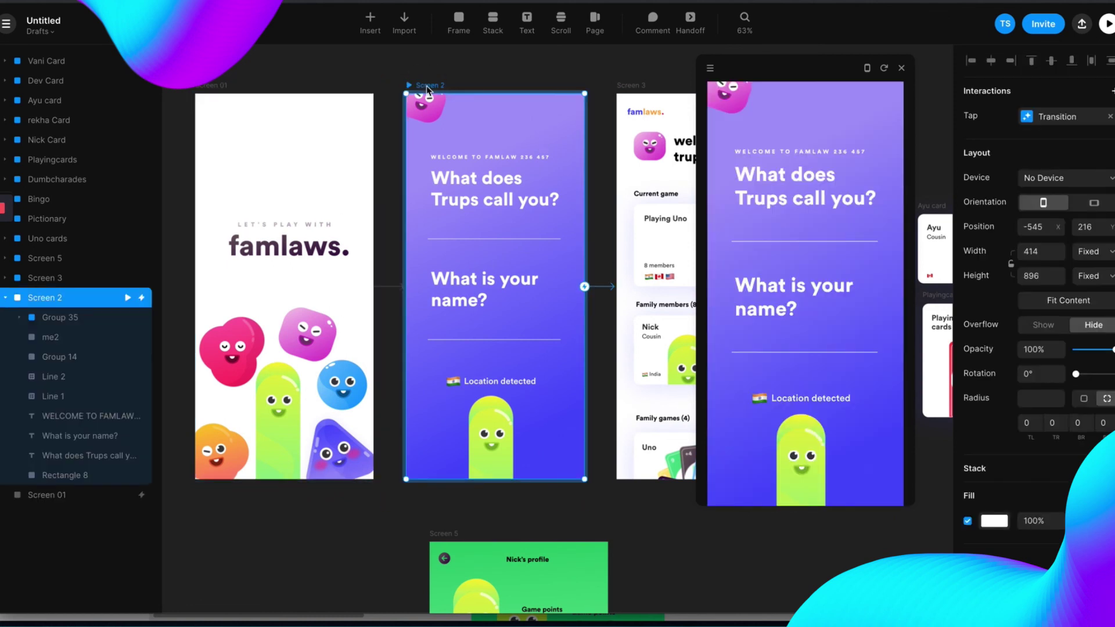
left_click(366, 24)
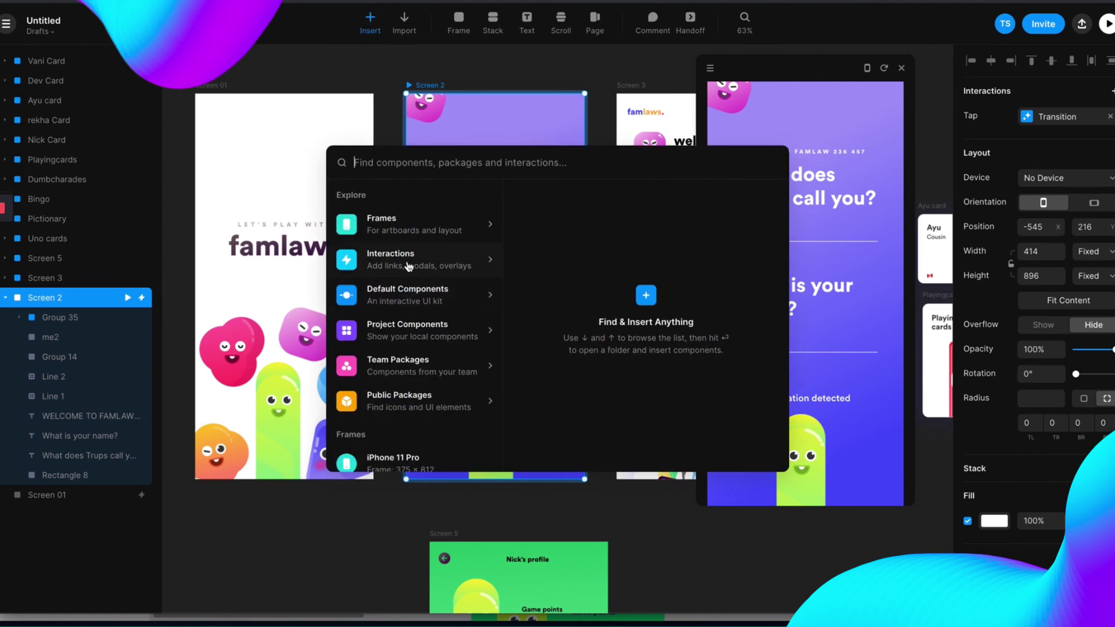
left_click(425, 267)
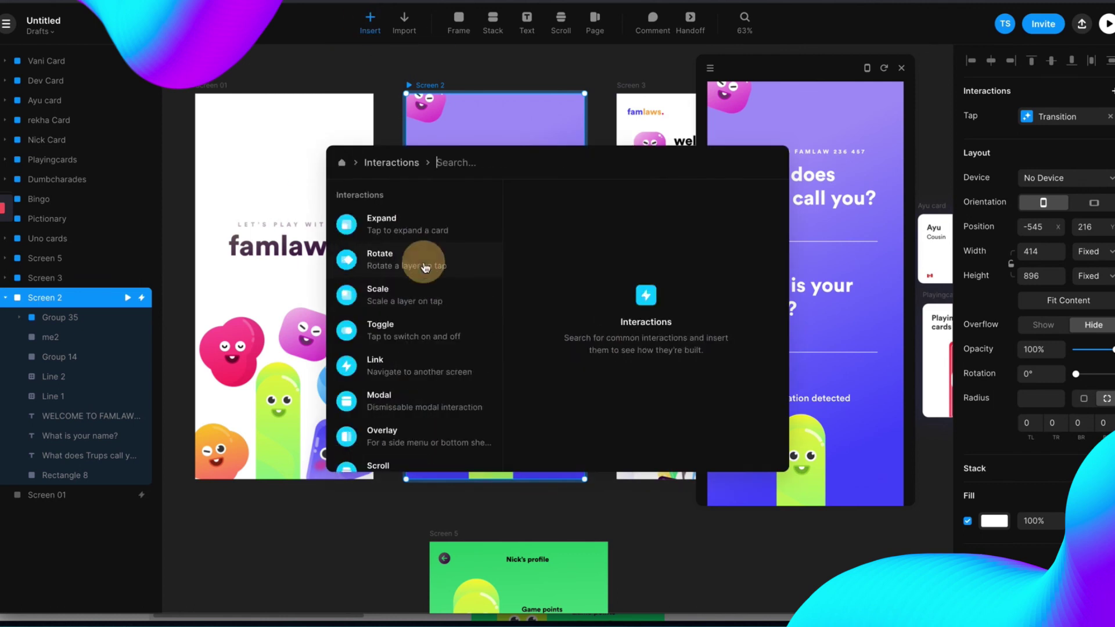
scroll(431, 361, "down", 2)
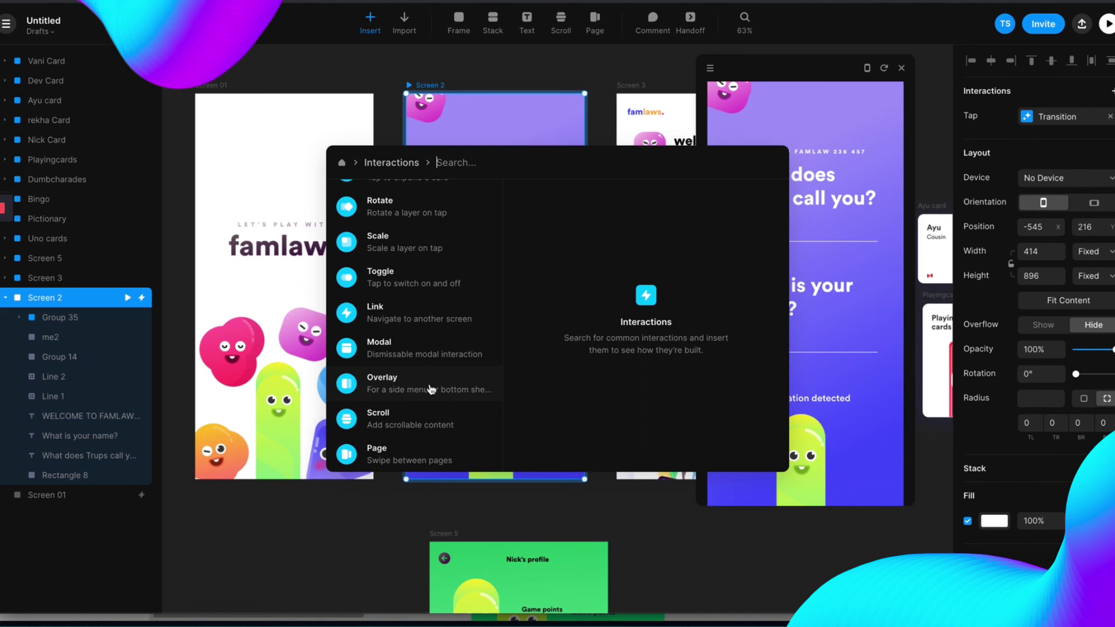